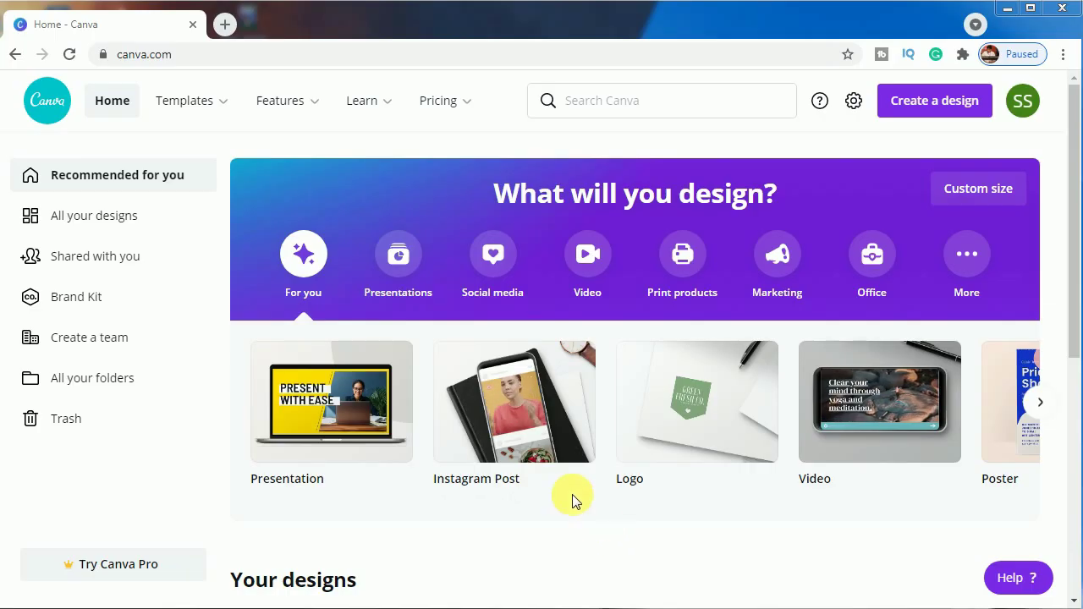
# Start a blank Instagram Post design and show the uploaded images library.
pyautogui.click(518, 425)
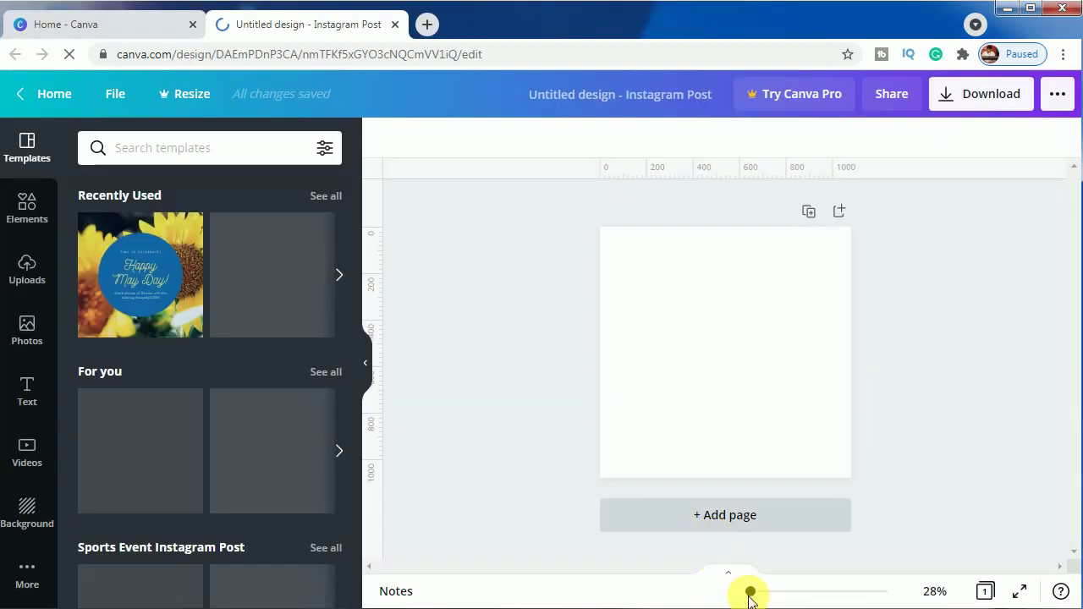
pyautogui.moveTo(752, 589); pyautogui.dragTo(755, 593)
pyautogui.scroll(1, 1072, 478)
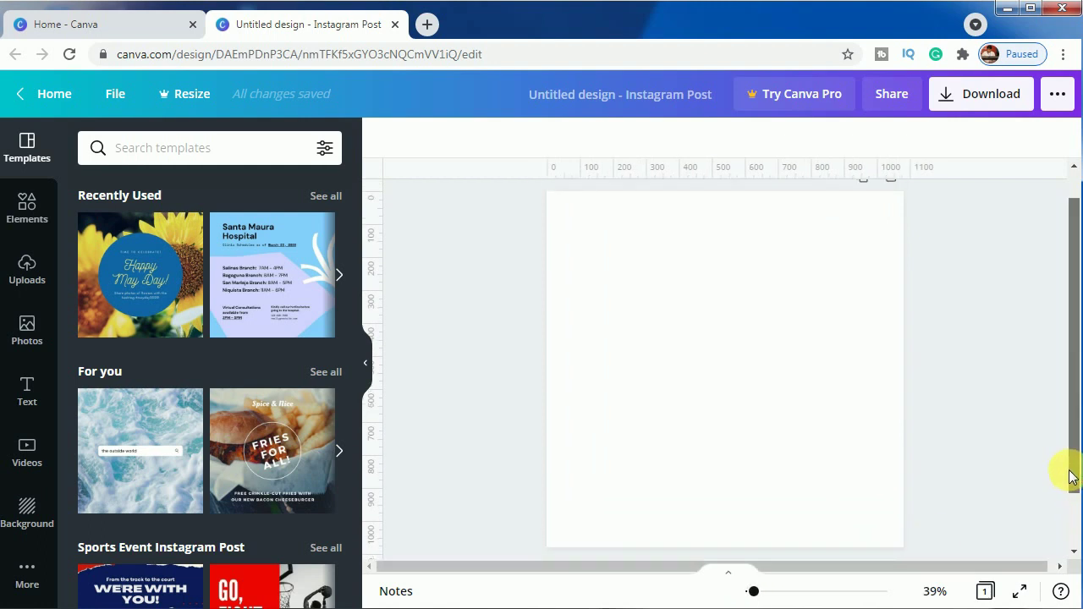
pyautogui.scroll(-1, 1071, 477)
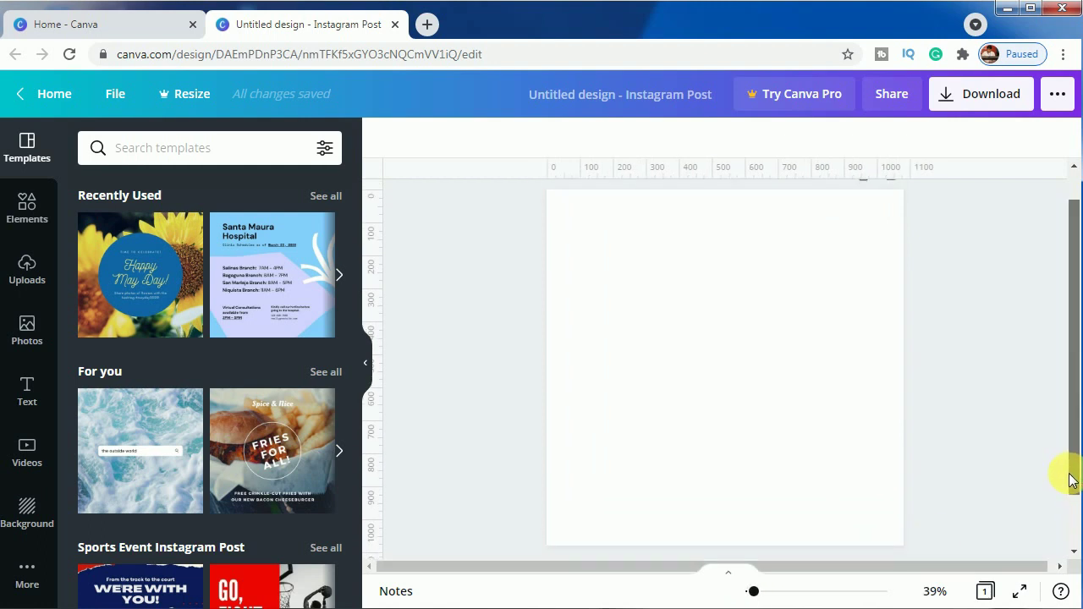
pyautogui.click(31, 272)
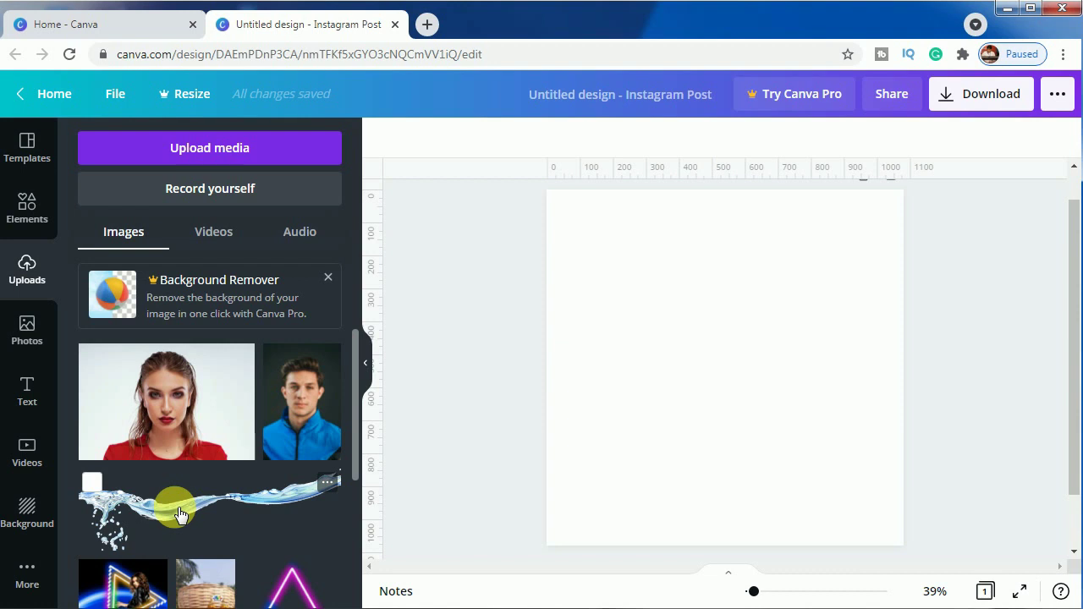
# Add the portrait of the woman in the red top and set it as the page background.
pyautogui.click(159, 423)
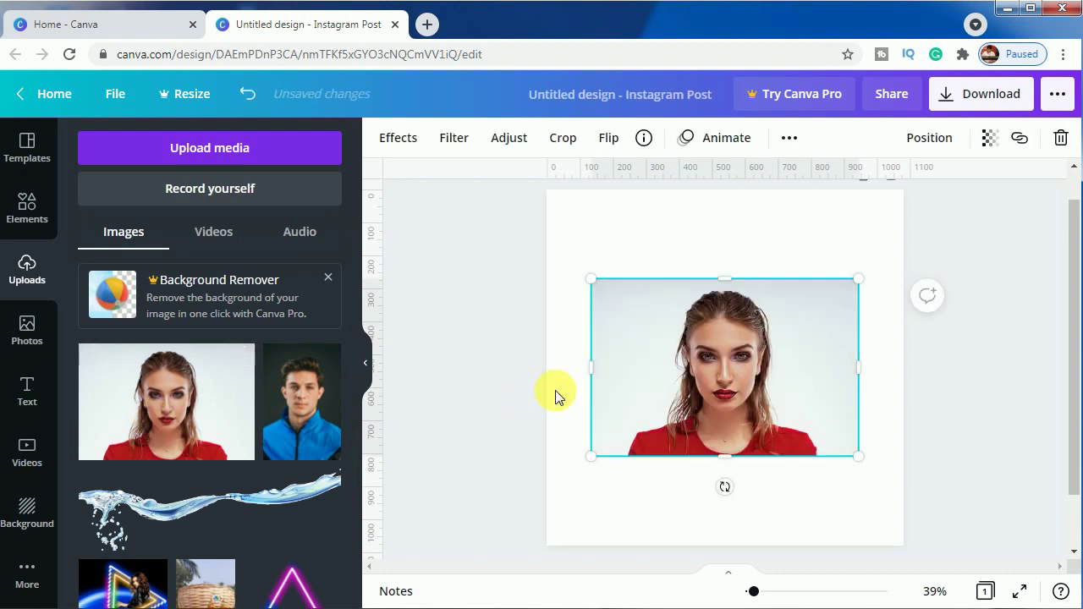
pyautogui.rightClick(743, 394)
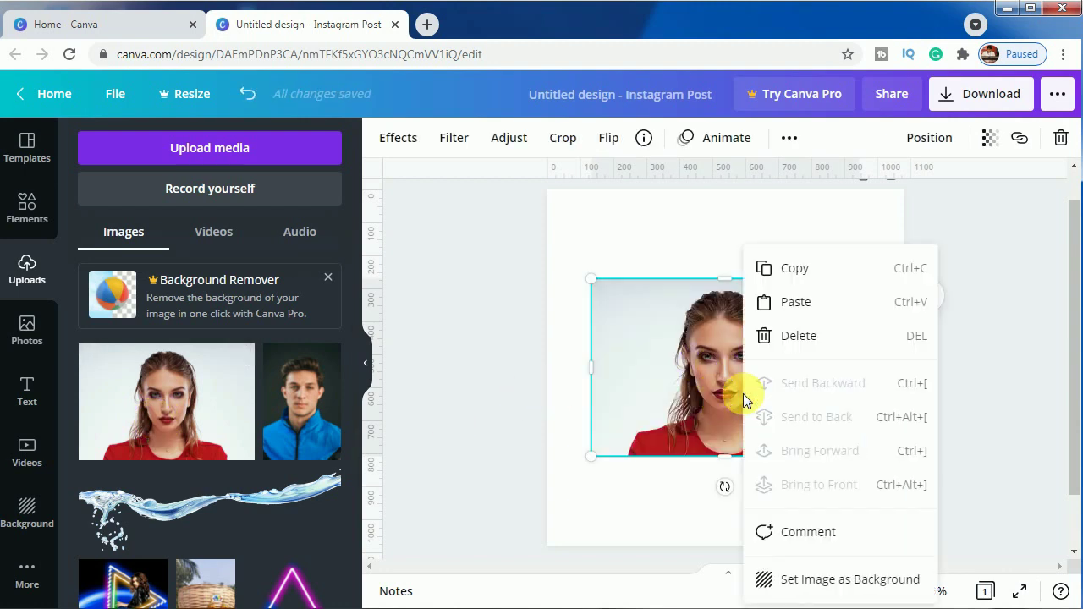
pyautogui.click(826, 578)
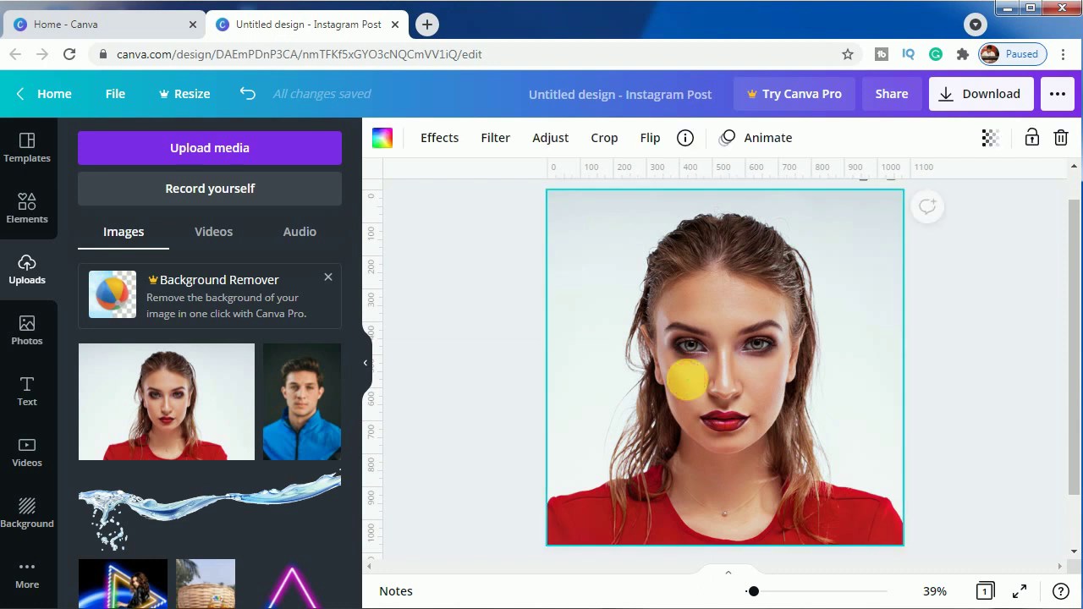
# Crop the background photo, enlarging it and centring the woman's face, then apply.
pyautogui.doubleClick(687, 381)
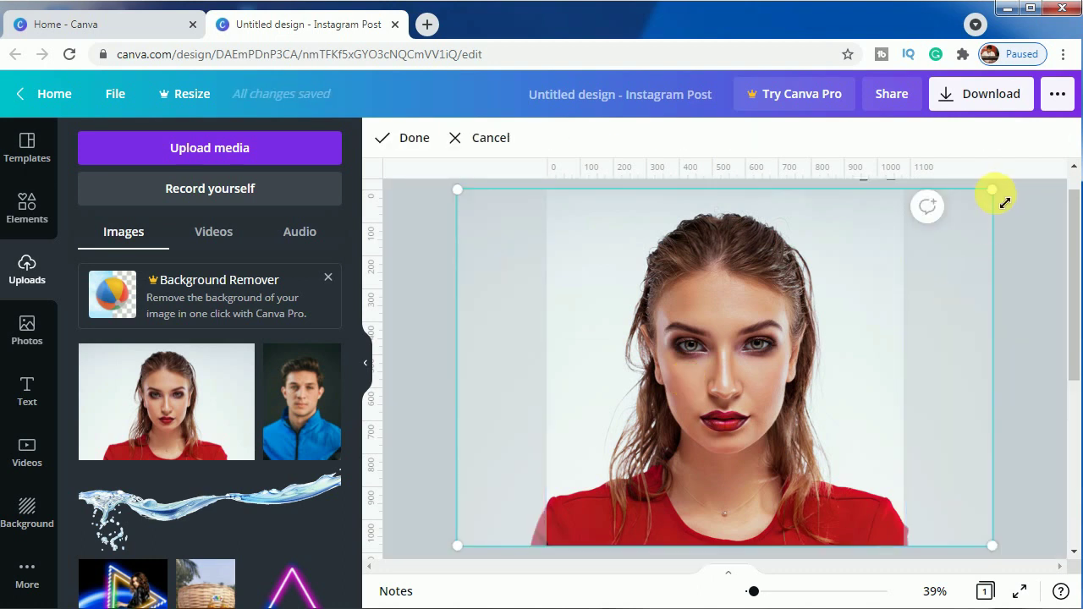
pyautogui.moveTo(1004, 201); pyautogui.dragTo(1062, 143)
pyautogui.moveTo(863, 442); pyautogui.dragTo(749, 551)
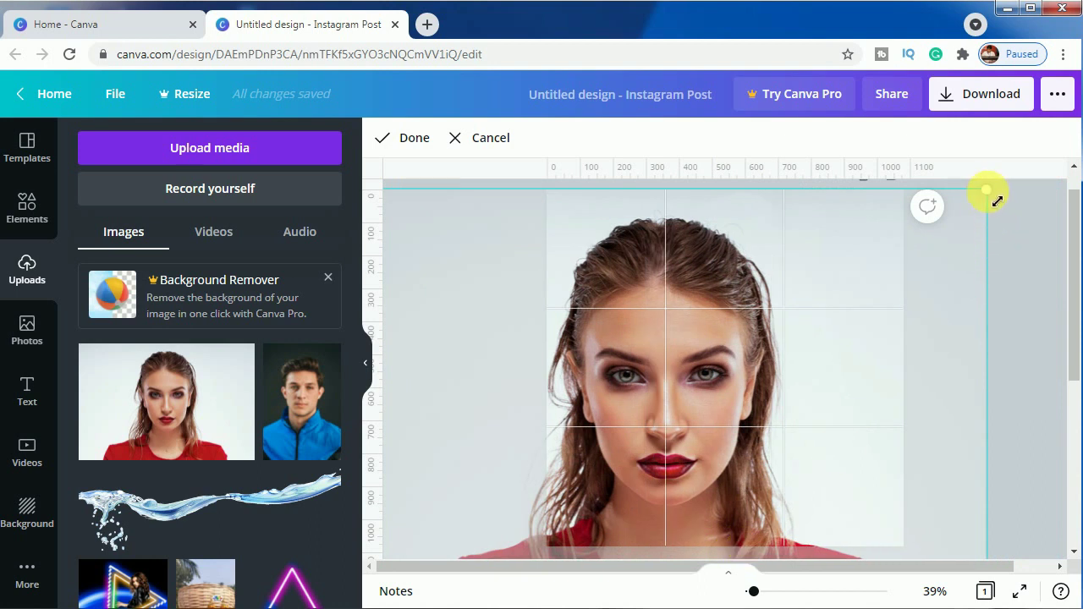
pyautogui.moveTo(997, 200); pyautogui.dragTo(1037, 168)
pyautogui.moveTo(764, 435); pyautogui.dragTo(737, 452)
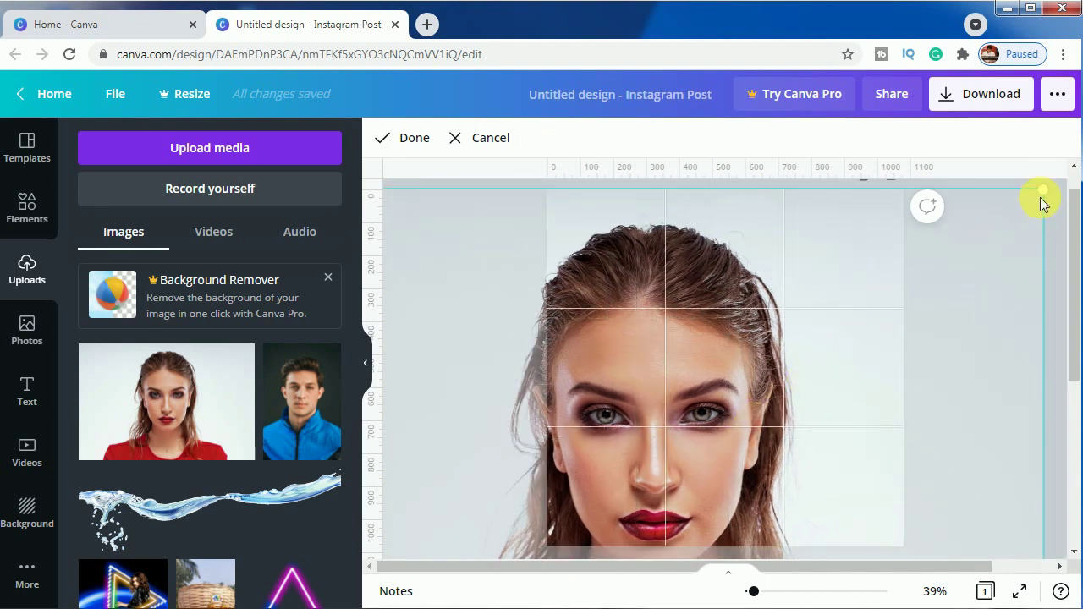
pyautogui.moveTo(754, 591); pyautogui.dragTo(751, 591)
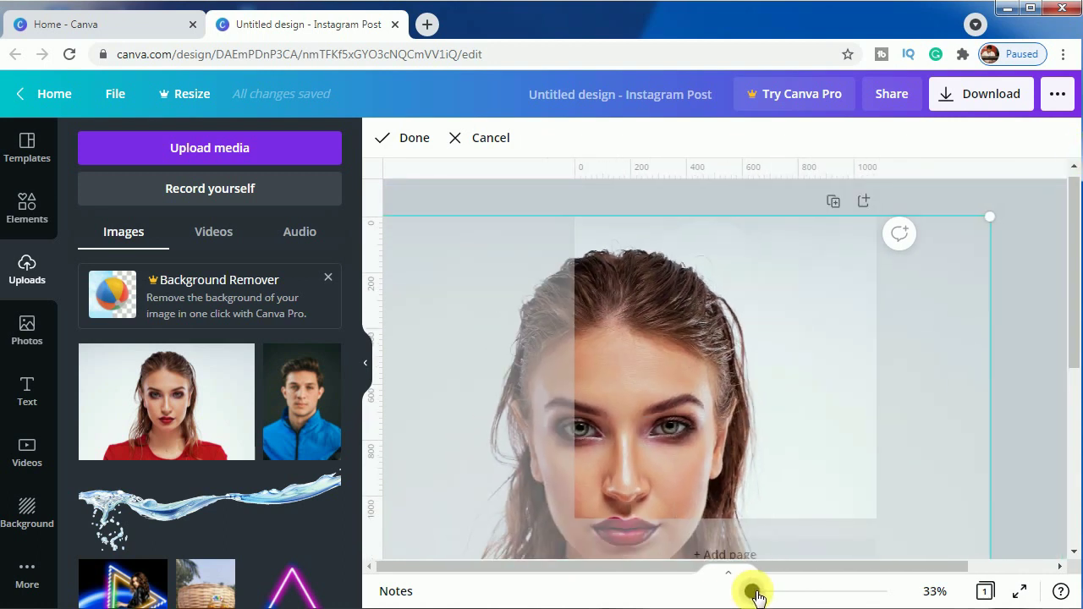
pyautogui.moveTo(942, 339); pyautogui.dragTo(969, 260)
pyautogui.moveTo(988, 200); pyautogui.dragTo(951, 234)
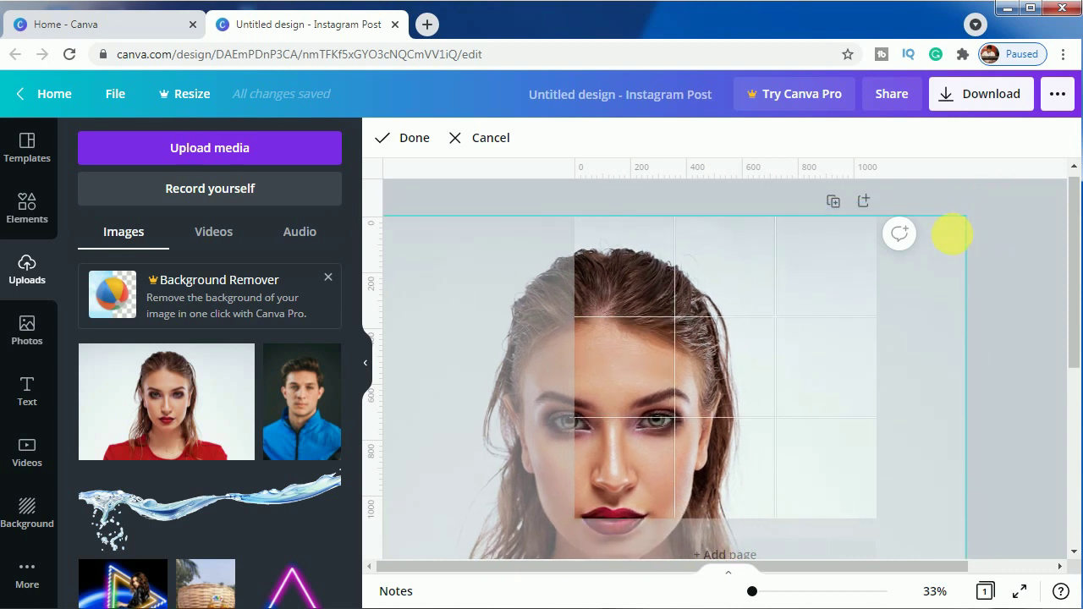
pyautogui.moveTo(816, 431); pyautogui.dragTo(919, 388)
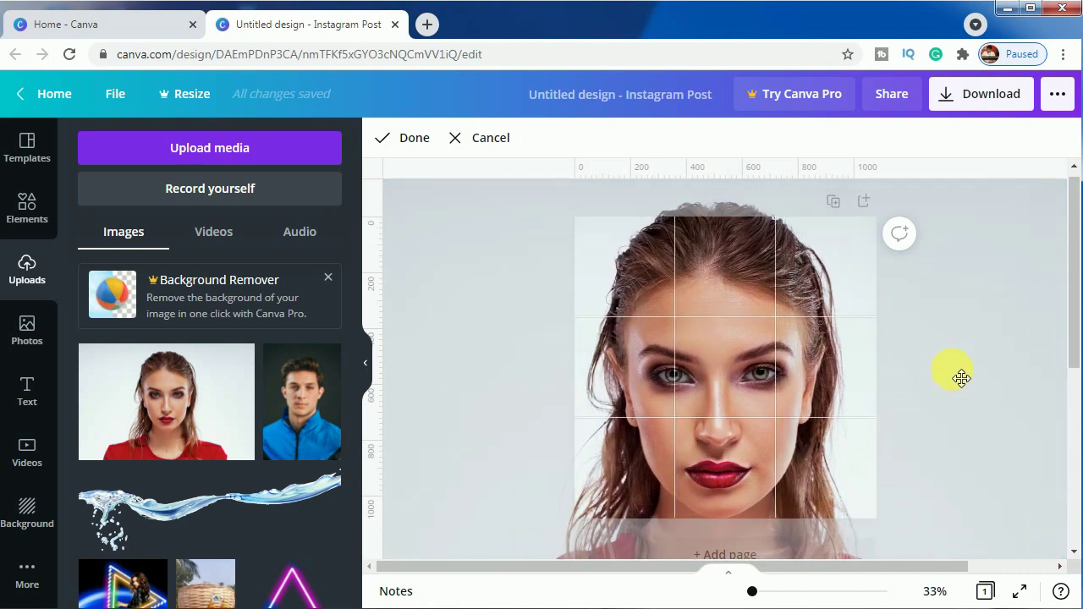
pyautogui.click(403, 140)
# Fine-tune the background photo's position within the page frame.
pyautogui.click(454, 461)
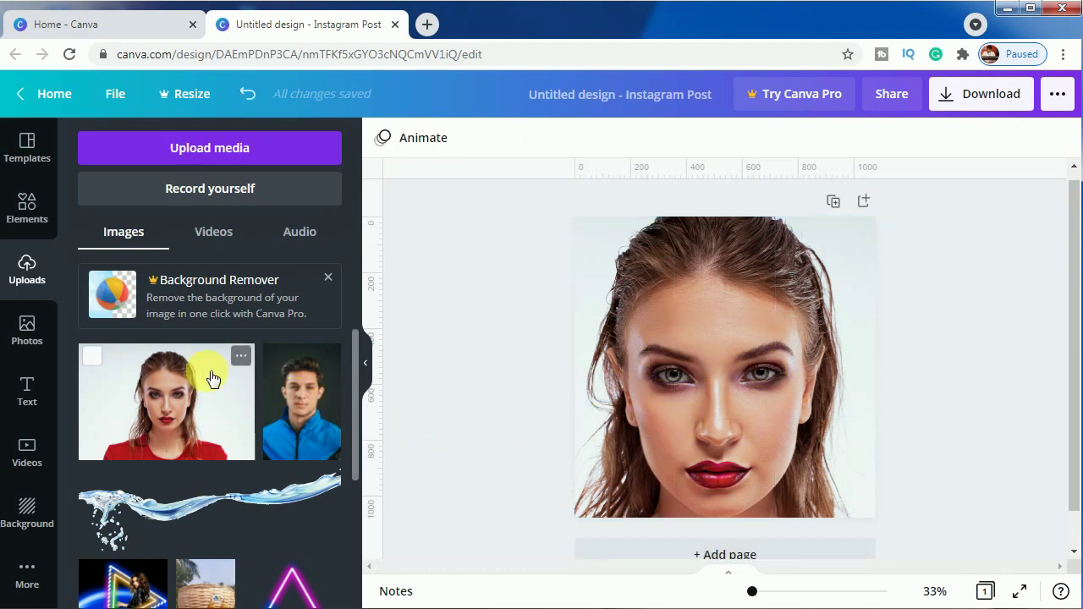
pyautogui.click(663, 373)
pyautogui.doubleClick(663, 373)
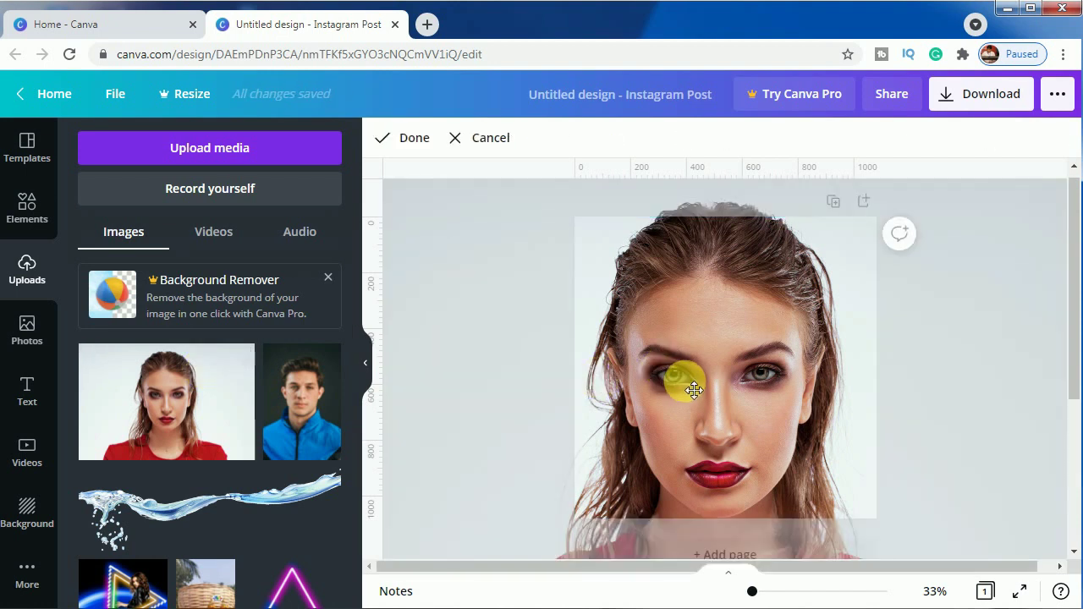
pyautogui.moveTo(684, 387)
pyautogui.mouseDown()
pyautogui.moveTo(683, 370)
pyautogui.moveTo(694, 379)
pyautogui.mouseUp()
pyautogui.click(528, 363)
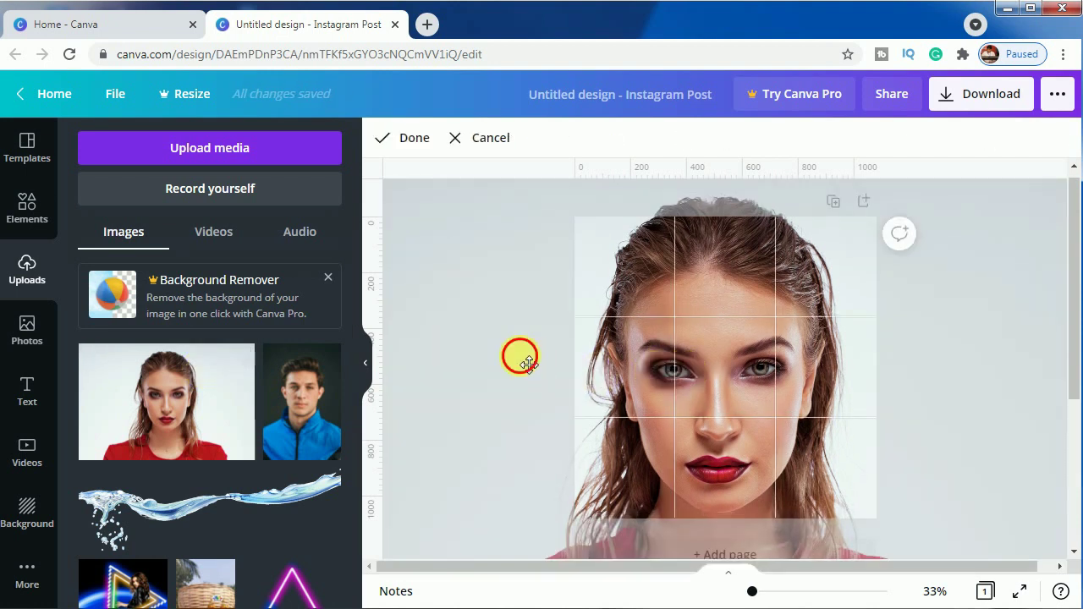
# Add the water splash, rotated vertical and enlarged over the woman's face.
pyautogui.click(415, 138)
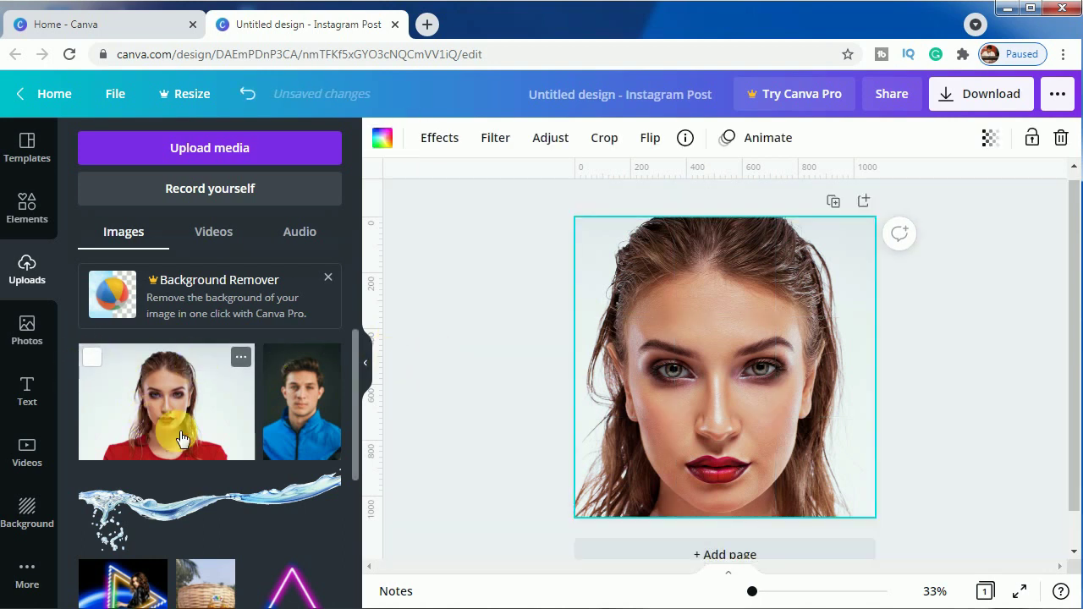
pyautogui.click(188, 503)
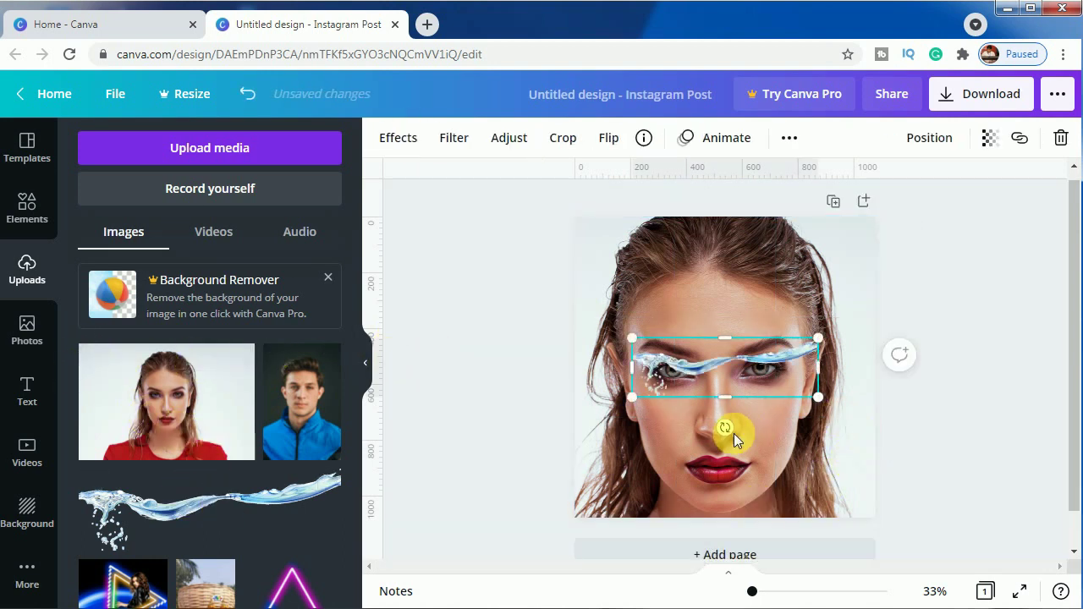
pyautogui.moveTo(725, 429); pyautogui.dragTo(803, 376)
pyautogui.moveTo(763, 278); pyautogui.dragTo(831, 190)
pyautogui.moveTo(738, 387); pyautogui.dragTo(722, 461)
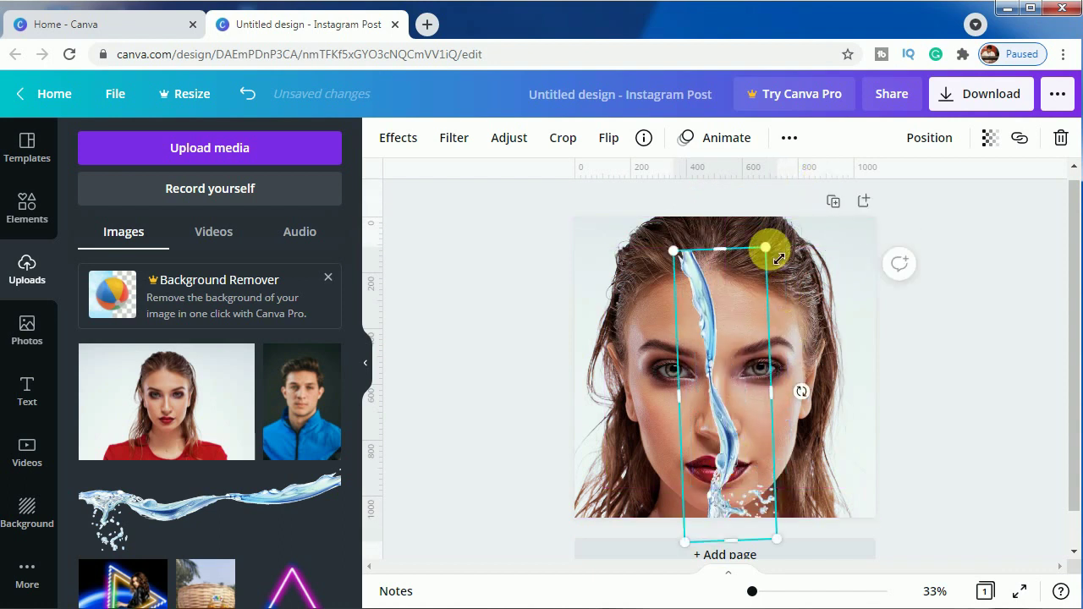
pyautogui.moveTo(802, 223); pyautogui.dragTo(814, 187)
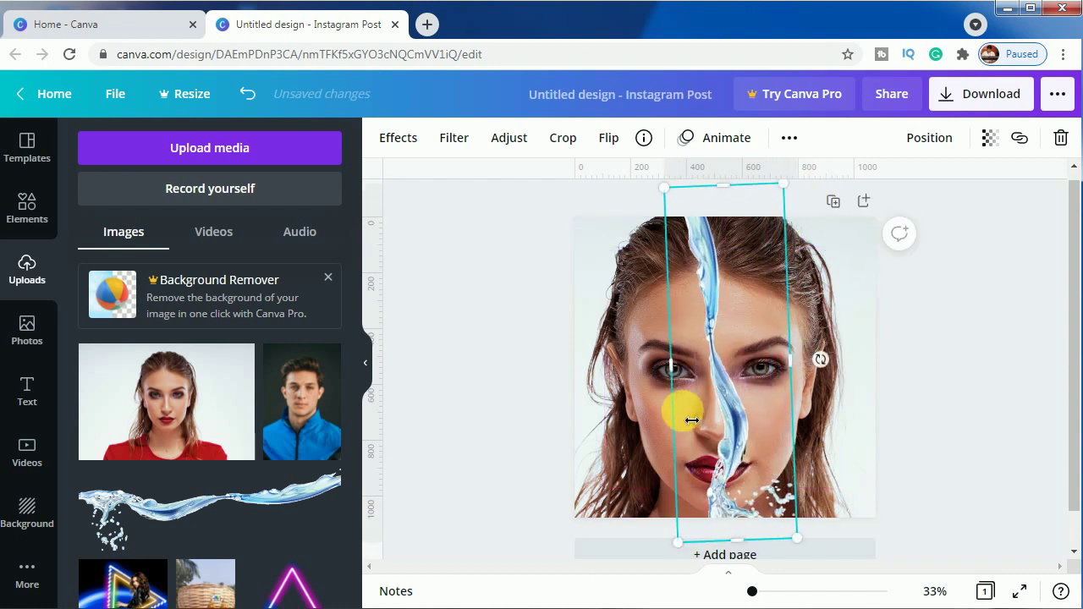
pyautogui.moveTo(689, 411); pyautogui.dragTo(738, 417)
# Flip the splash vertically, stretch it taller and centre it on the face.
pyautogui.click(606, 138)
pyautogui.click(639, 225)
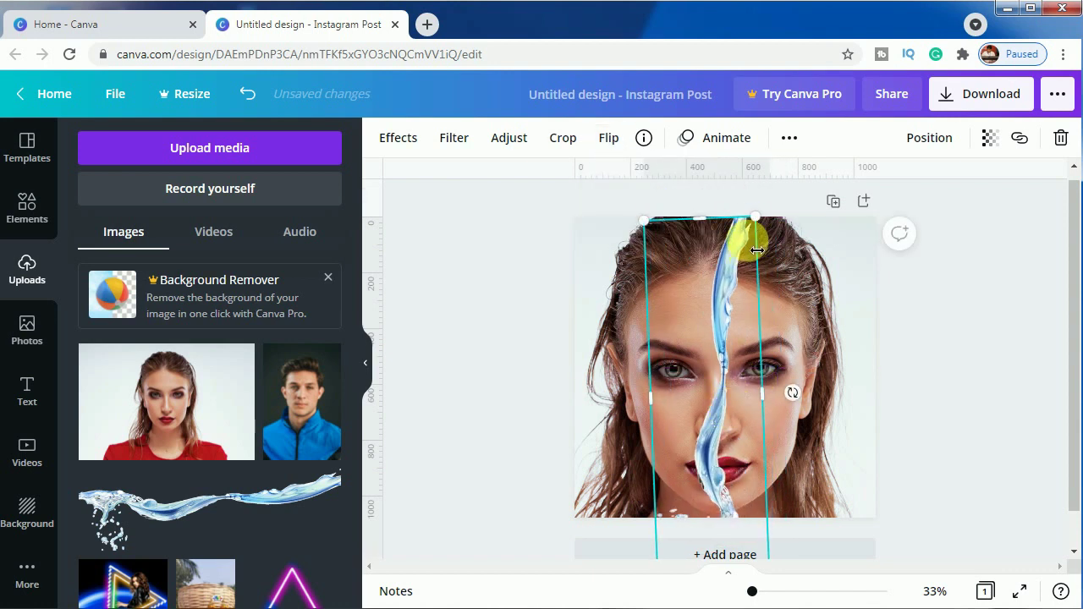
pyautogui.moveTo(766, 227); pyautogui.dragTo(760, 199)
pyautogui.moveTo(728, 354)
pyautogui.mouseDown()
pyautogui.moveTo(725, 318)
pyautogui.moveTo(727, 357)
pyautogui.moveTo(721, 350)
pyautogui.mouseUp()
pyautogui.click(941, 415)
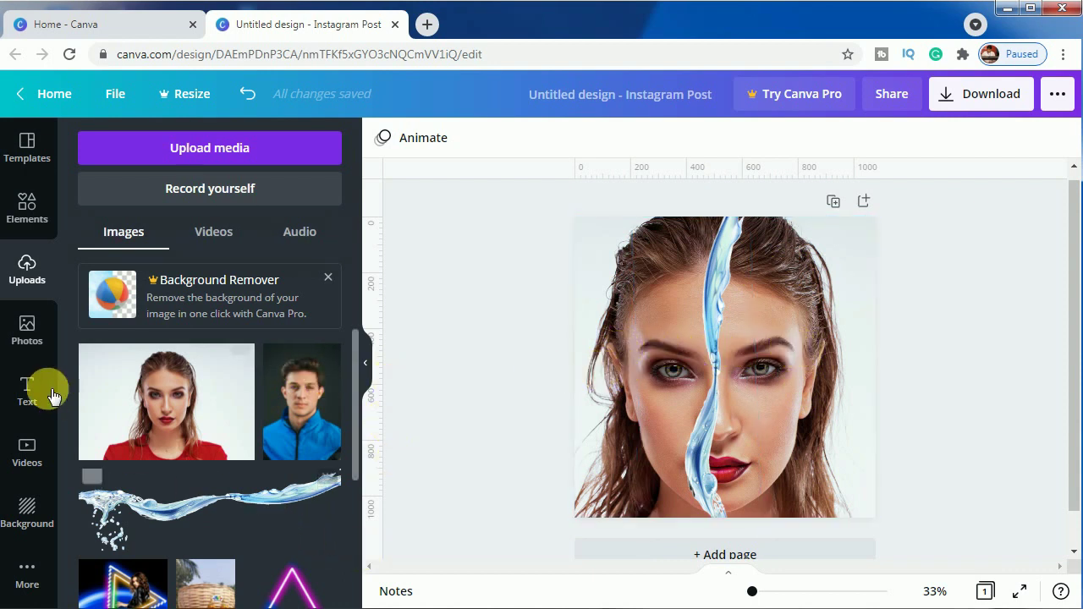
# Search elements for 'simple blob abstract frame' and add the first blob frame.
pyautogui.click(27, 205)
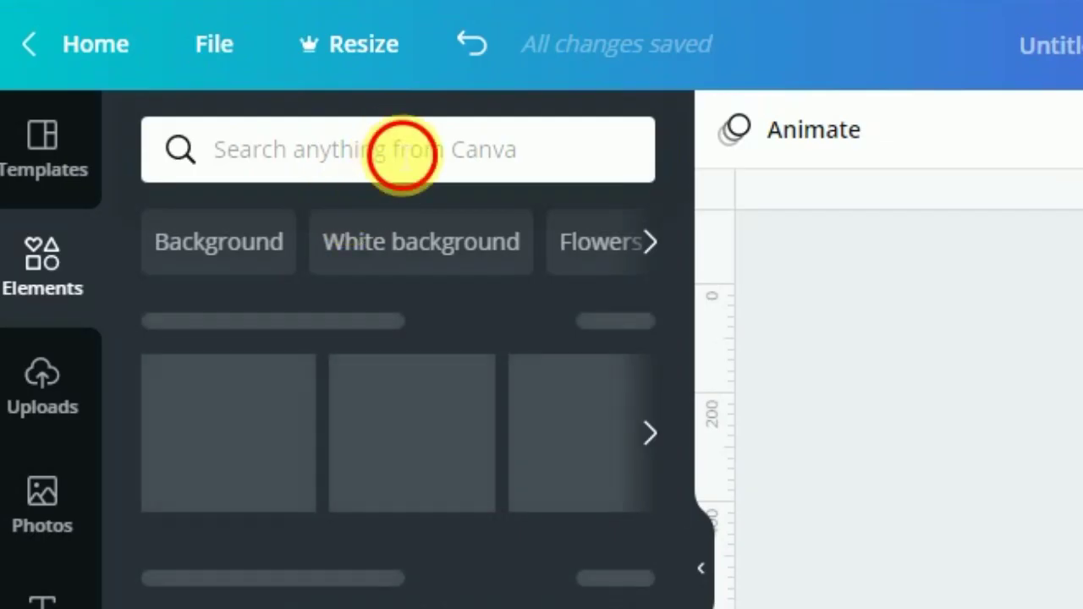
pyautogui.click(212, 149)
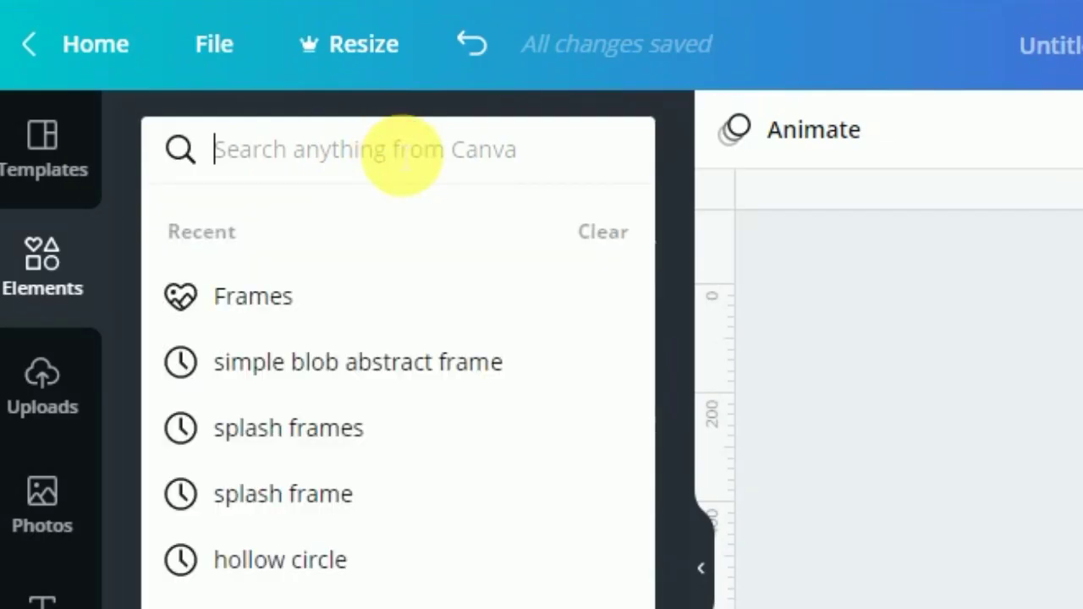
pyautogui.write('simple blob abstra')
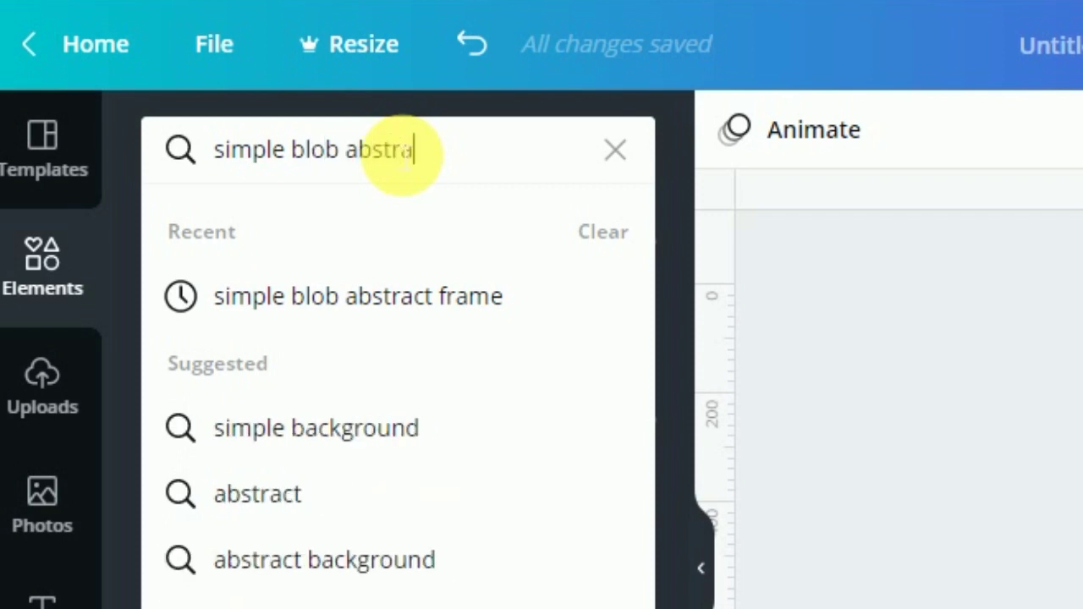
pyautogui.write('ct frame')
pyautogui.press('Return')
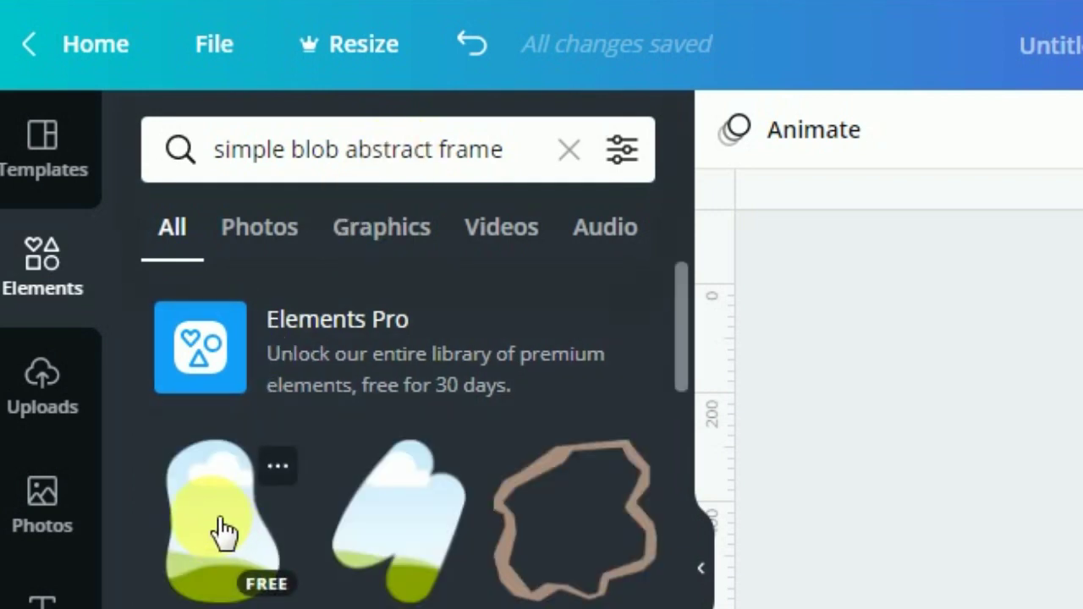
pyautogui.click(222, 529)
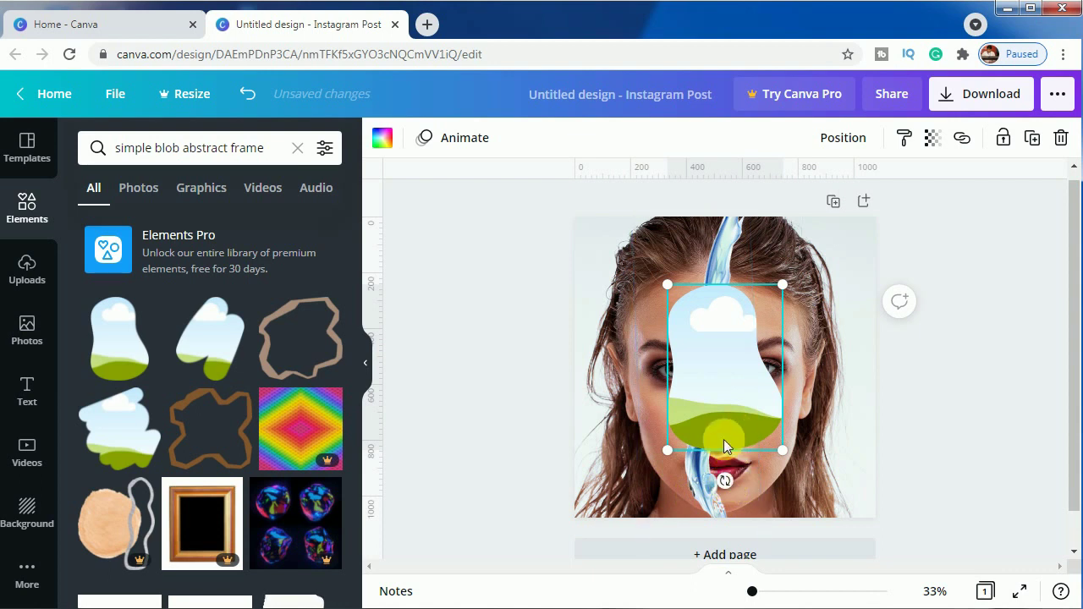
# Enlarge the blob frame and position it to cover the right half of the page.
pyautogui.moveTo(668, 450); pyautogui.dragTo(713, 448)
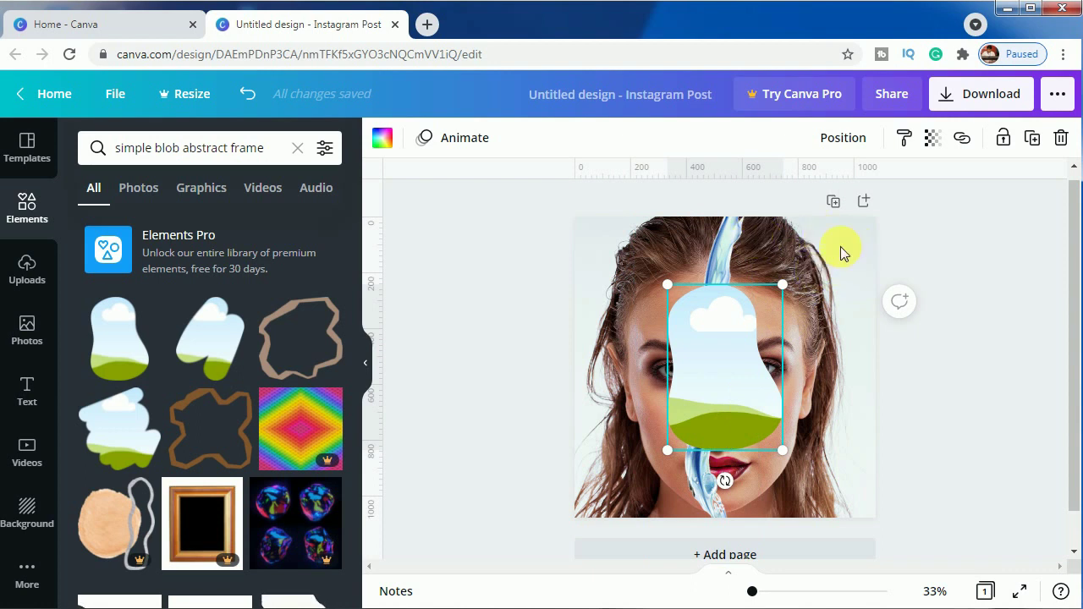
pyautogui.moveTo(668, 285); pyautogui.dragTo(624, 208)
pyautogui.moveTo(732, 380); pyautogui.dragTo(970, 198)
pyautogui.moveTo(883, 364); pyautogui.dragTo(850, 397)
pyautogui.moveTo(894, 319); pyautogui.dragTo(894, 320)
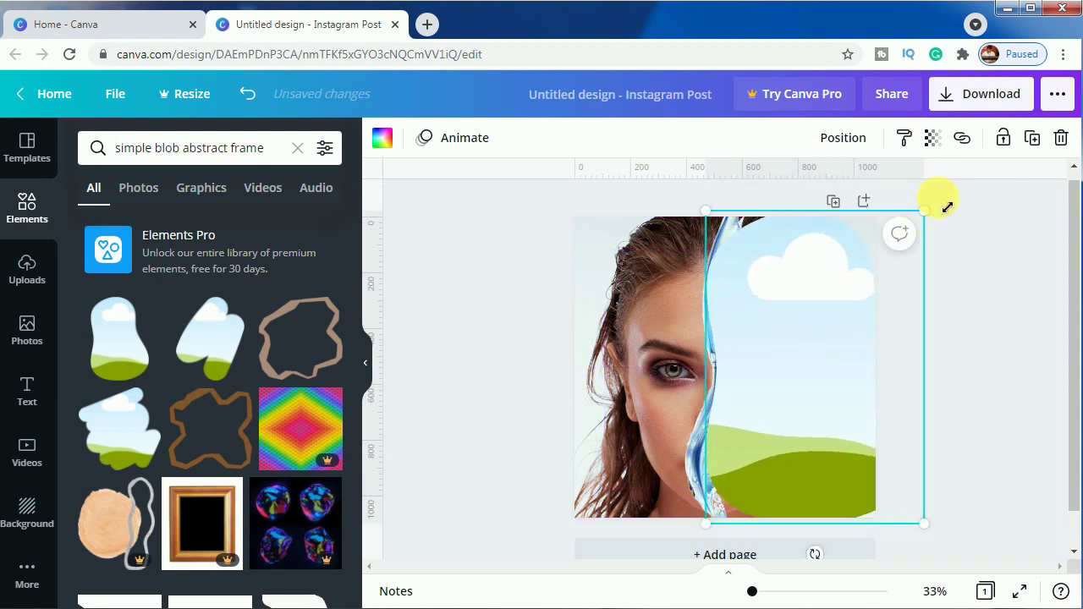
pyautogui.moveTo(948, 204); pyautogui.dragTo(957, 198)
pyautogui.moveTo(815, 394); pyautogui.dragTo(837, 407)
pyautogui.moveTo(948, 221); pyautogui.dragTo(970, 184)
pyautogui.moveTo(793, 355); pyautogui.dragTo(761, 366)
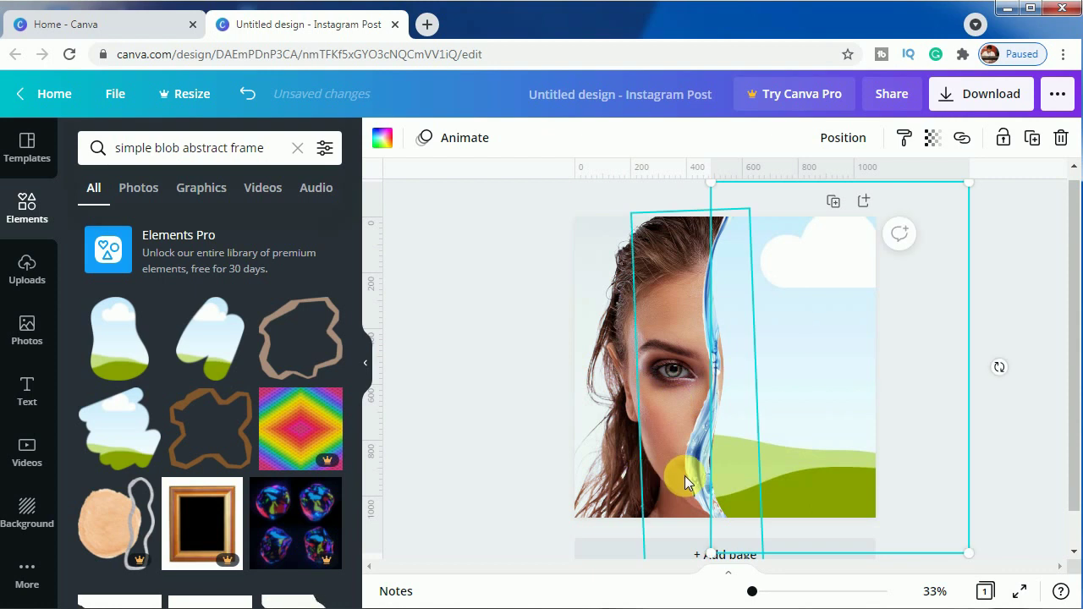
# Tilt and nudge the water splash down the face, then bring it forward.
pyautogui.click(685, 475)
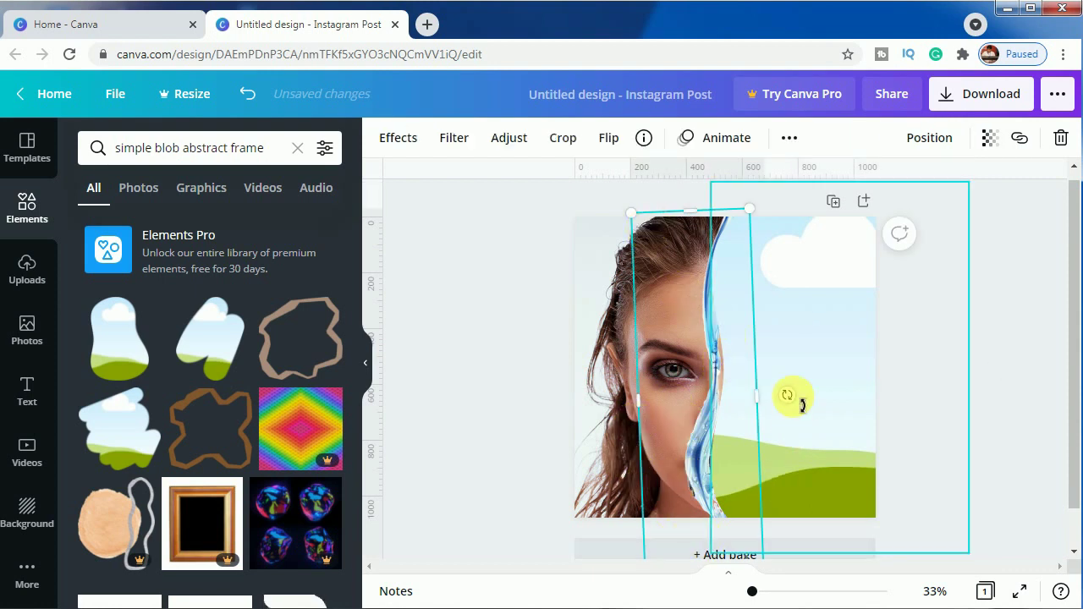
pyautogui.moveTo(802, 399); pyautogui.dragTo(804, 396)
pyautogui.moveTo(678, 386); pyautogui.dragTo(686, 395)
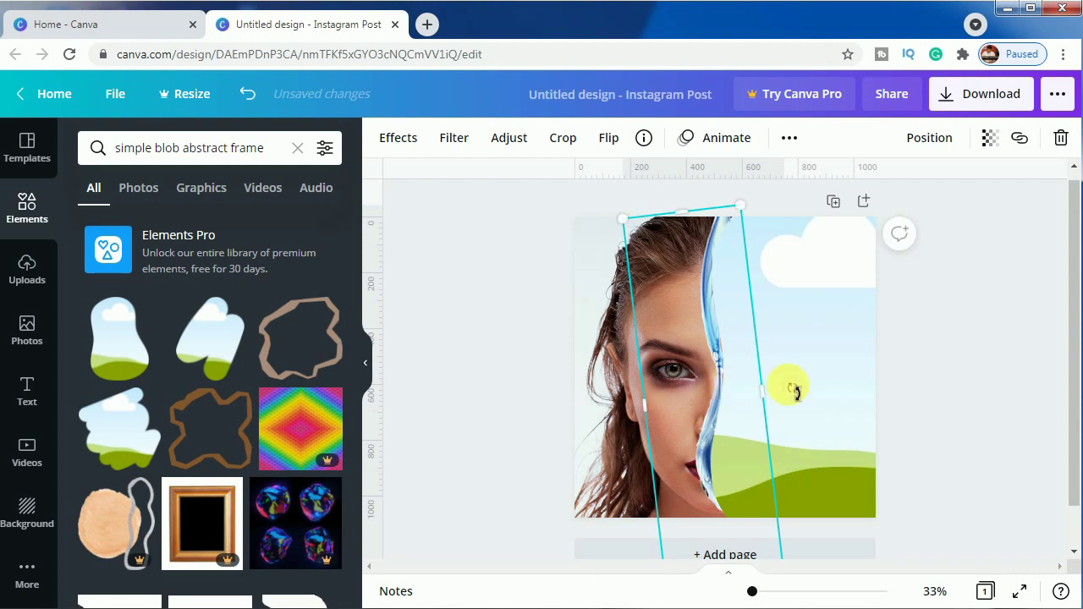
pyautogui.rightClick(666, 357)
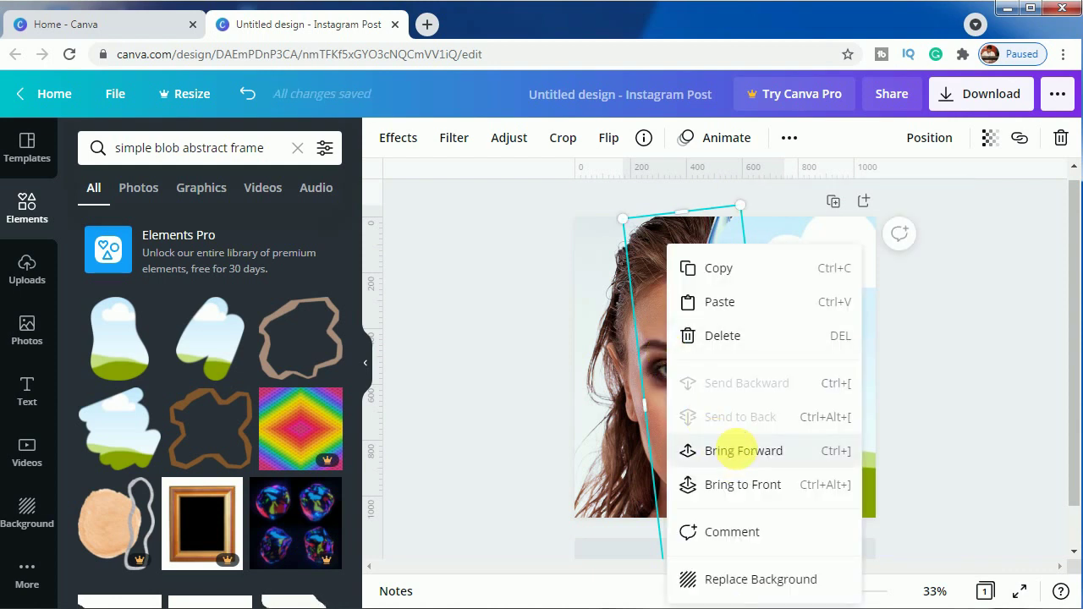
pyautogui.click(736, 451)
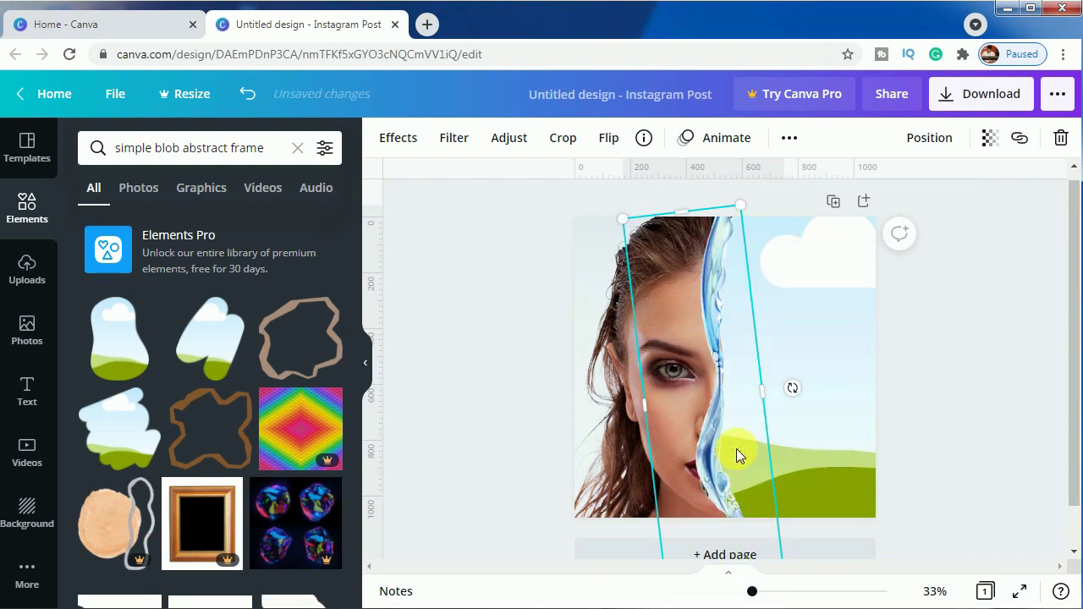
pyautogui.click(974, 436)
pyautogui.click(711, 354)
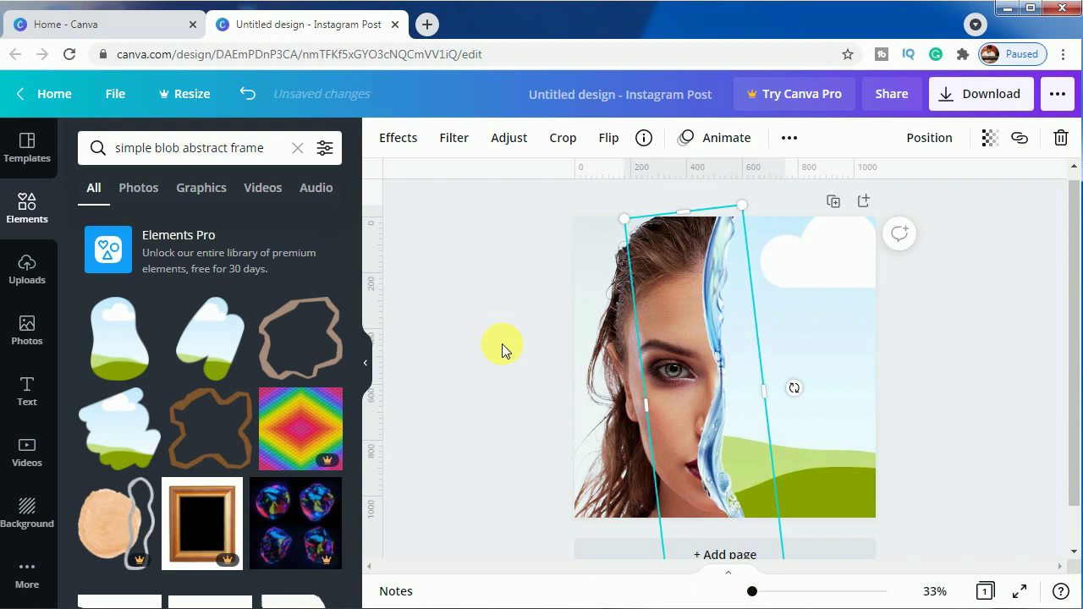
pyautogui.click(926, 460)
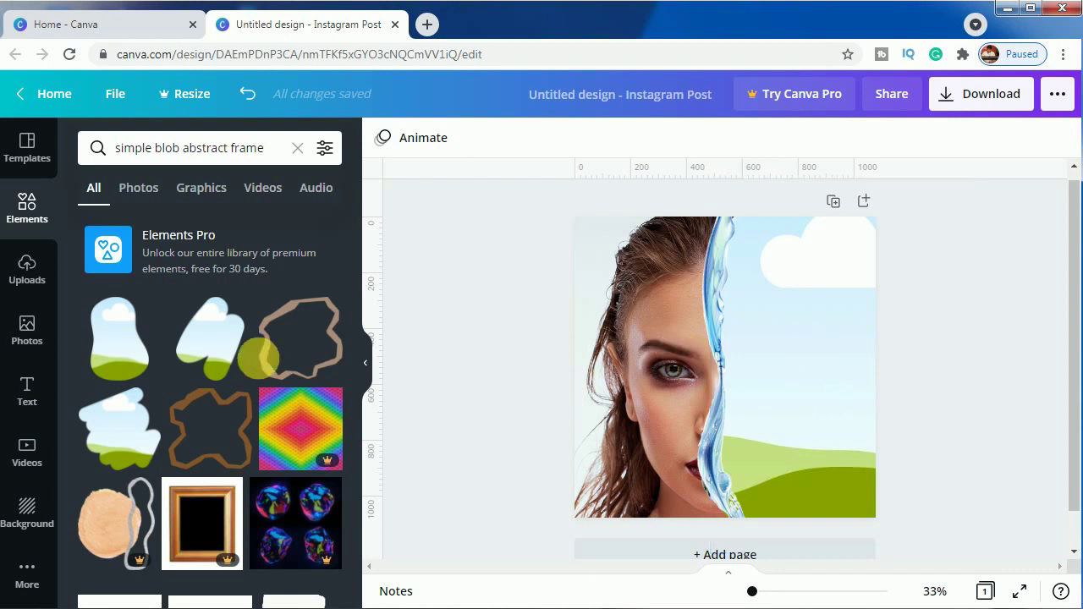
# Place the woman's portrait into the right blob frame, enlarged and aligned with the left half.
pyautogui.click(28, 271)
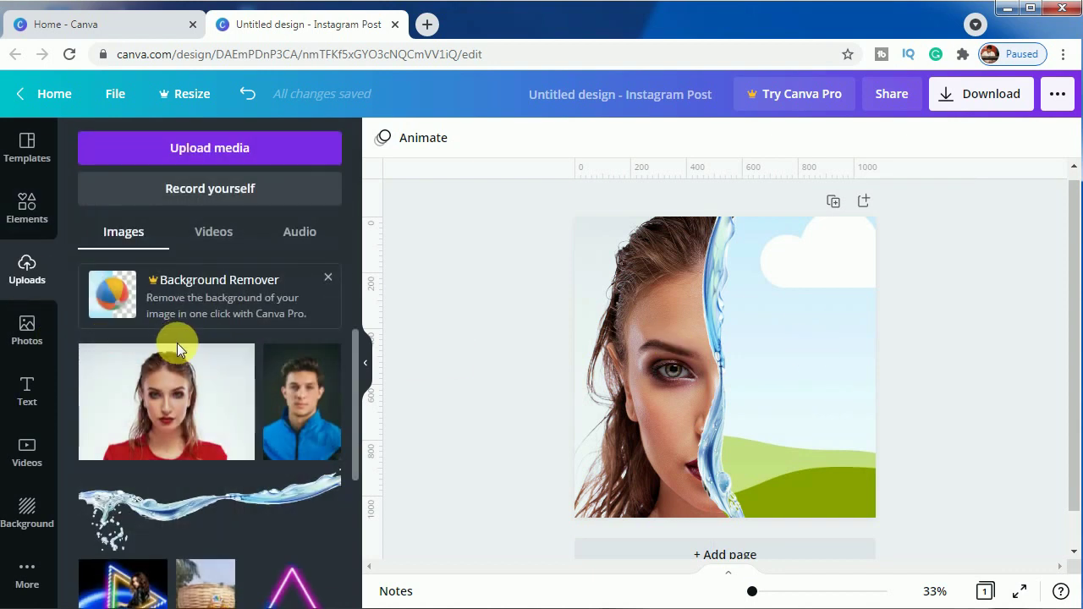
pyautogui.click(193, 411)
pyautogui.moveTo(781, 327); pyautogui.dragTo(804, 348)
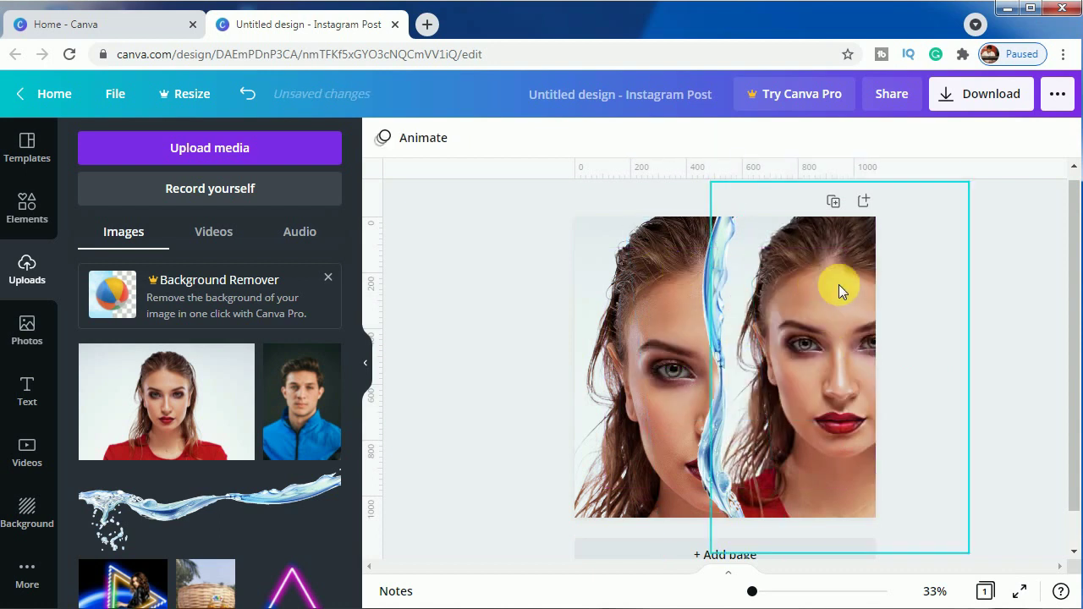
pyautogui.doubleClick(836, 341)
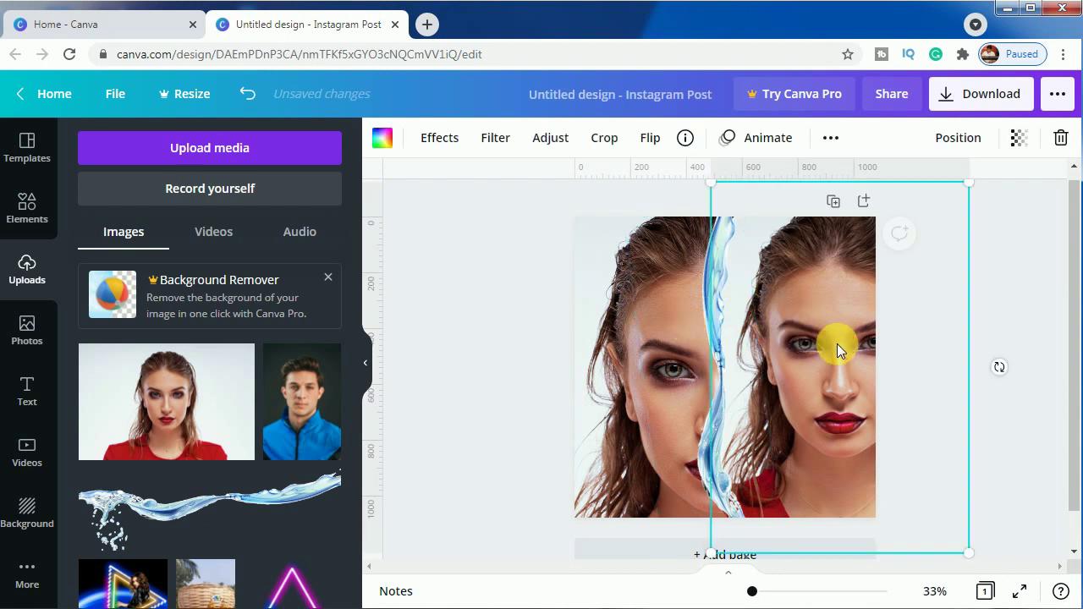
pyautogui.moveTo(728, 300); pyautogui.dragTo(645, 309)
pyautogui.moveTo(455, 138); pyautogui.dragTo(398, 105)
pyautogui.moveTo(837, 435); pyautogui.dragTo(810, 443)
pyautogui.scroll(-2, 861, 404)
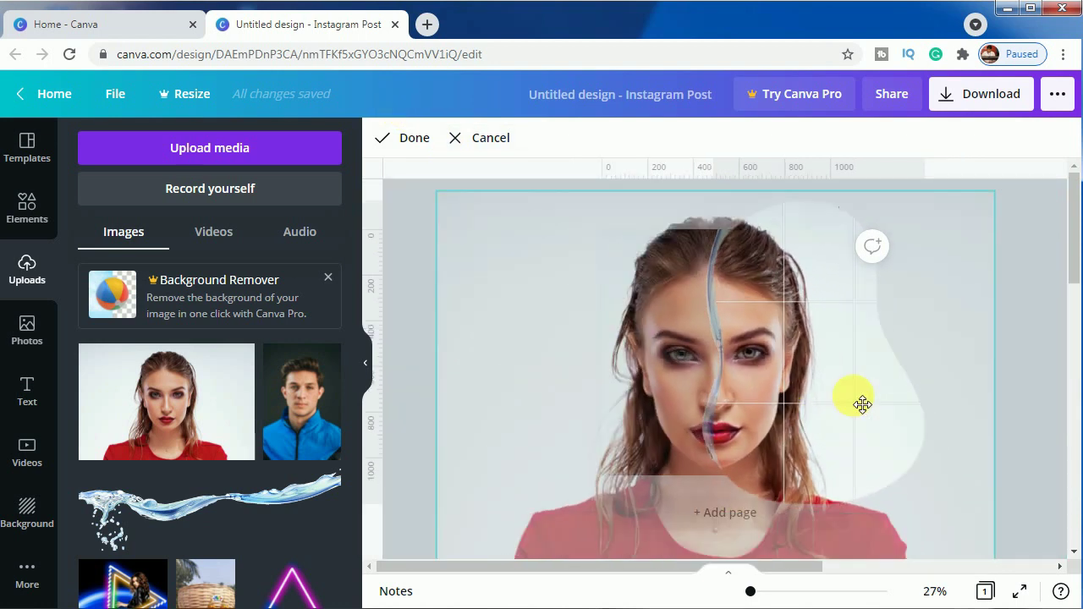
pyautogui.click(1013, 370)
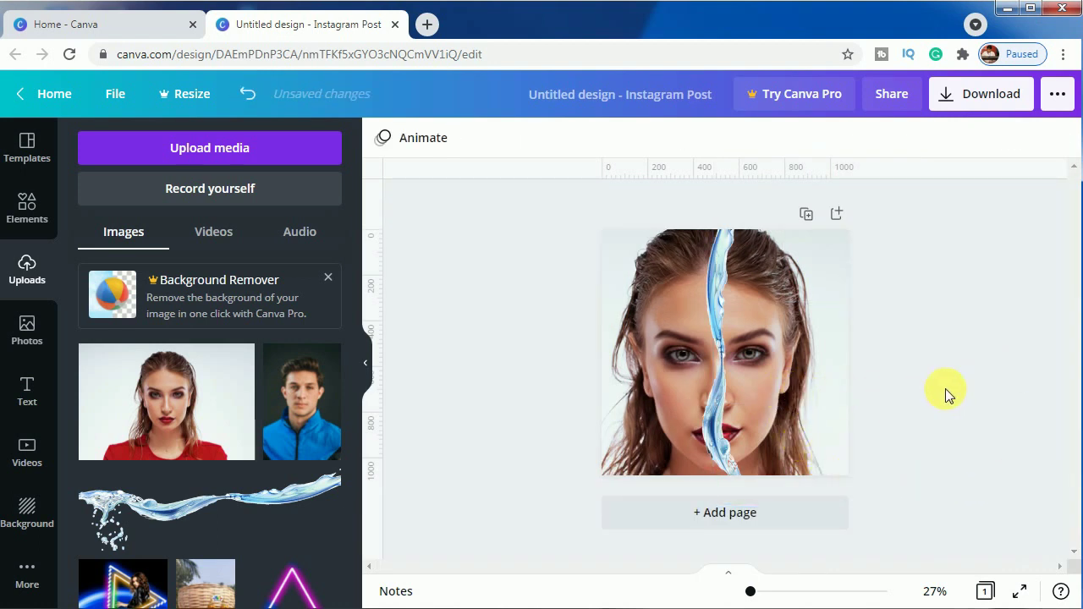
pyautogui.click(770, 350)
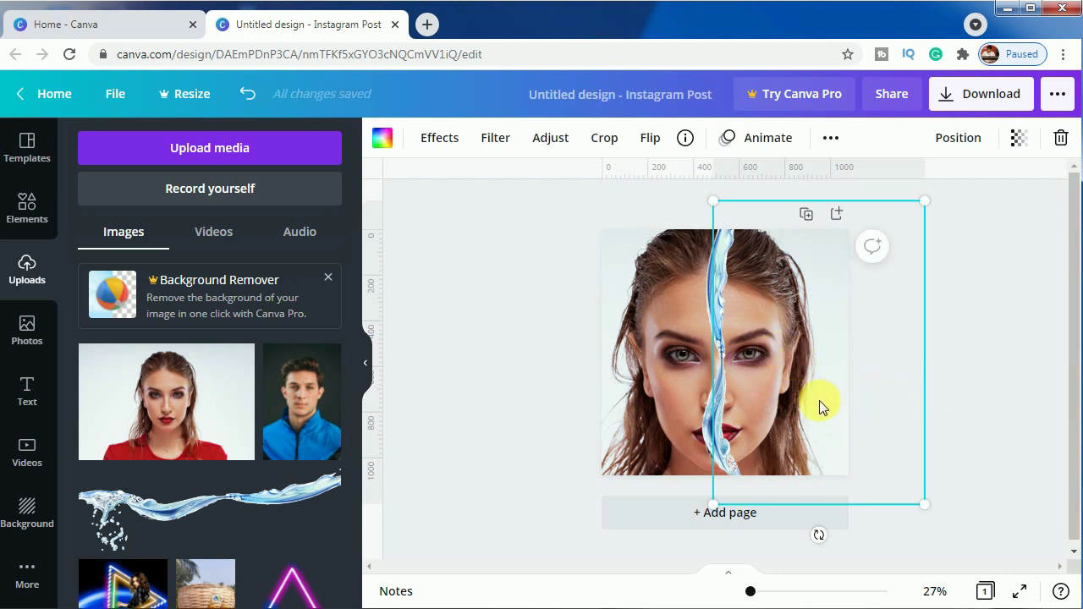
pyautogui.moveTo(751, 592)
pyautogui.mouseDown()
pyautogui.moveTo(760, 598)
pyautogui.moveTo(751, 591)
pyautogui.mouseUp()
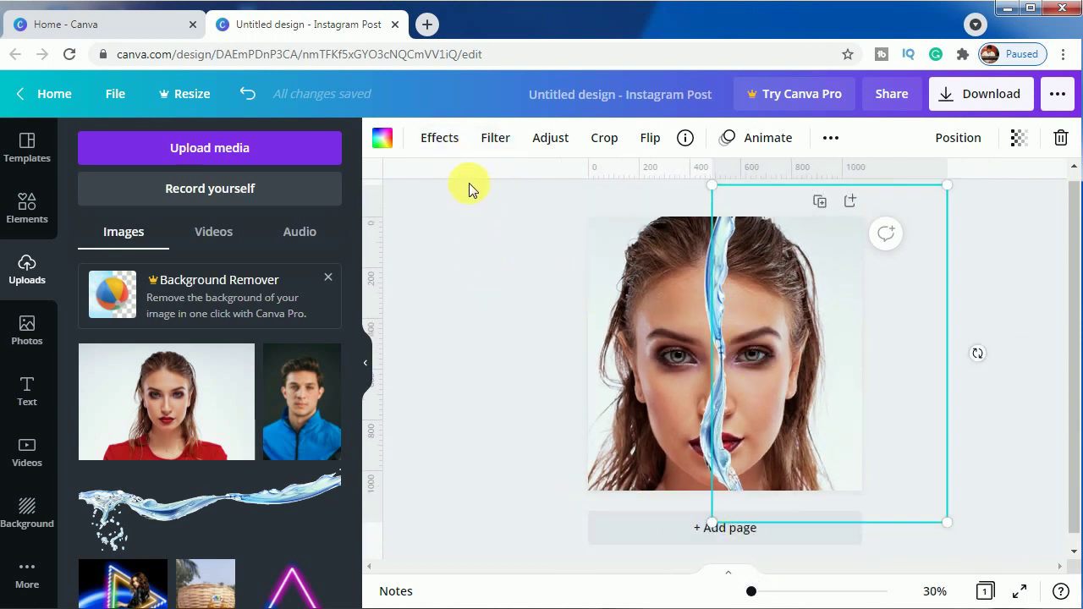
# Apply the Street filter at intensity 44 to the right-half photo.
pyautogui.click(482, 142)
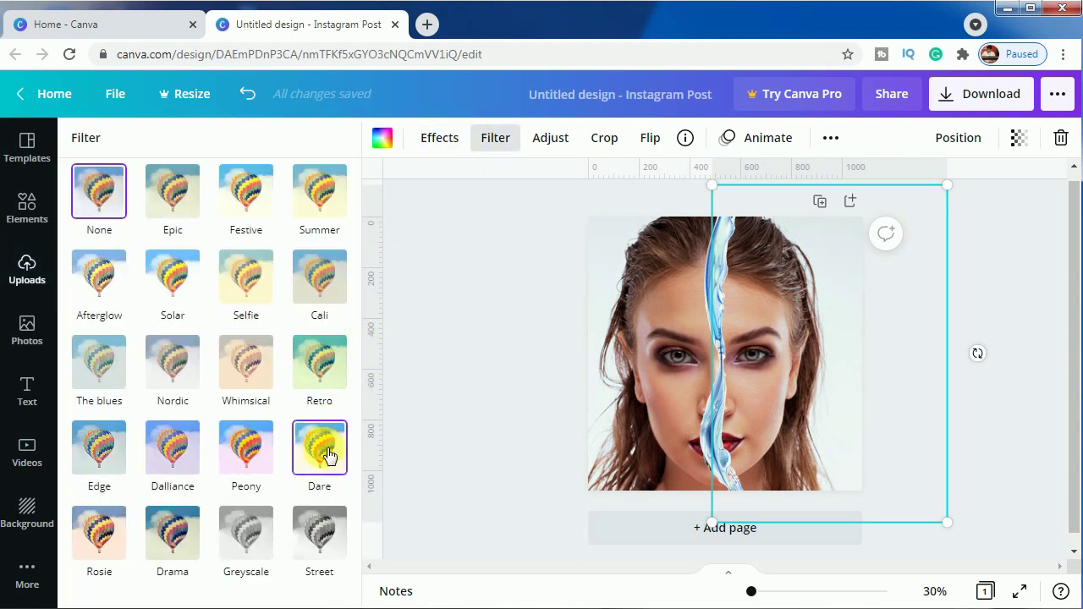
pyautogui.click(319, 544)
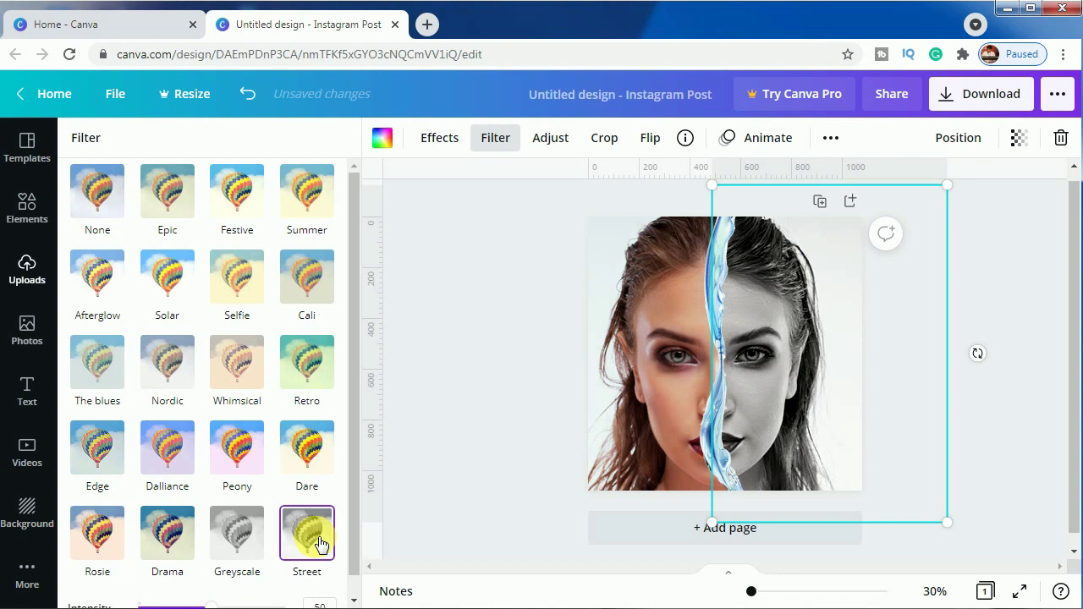
pyautogui.scroll(-1, 317, 567)
pyautogui.moveTo(213, 593)
pyautogui.mouseDown()
pyautogui.moveTo(188, 592)
pyautogui.moveTo(211, 595)
pyautogui.mouseUp()
pyautogui.click(237, 533)
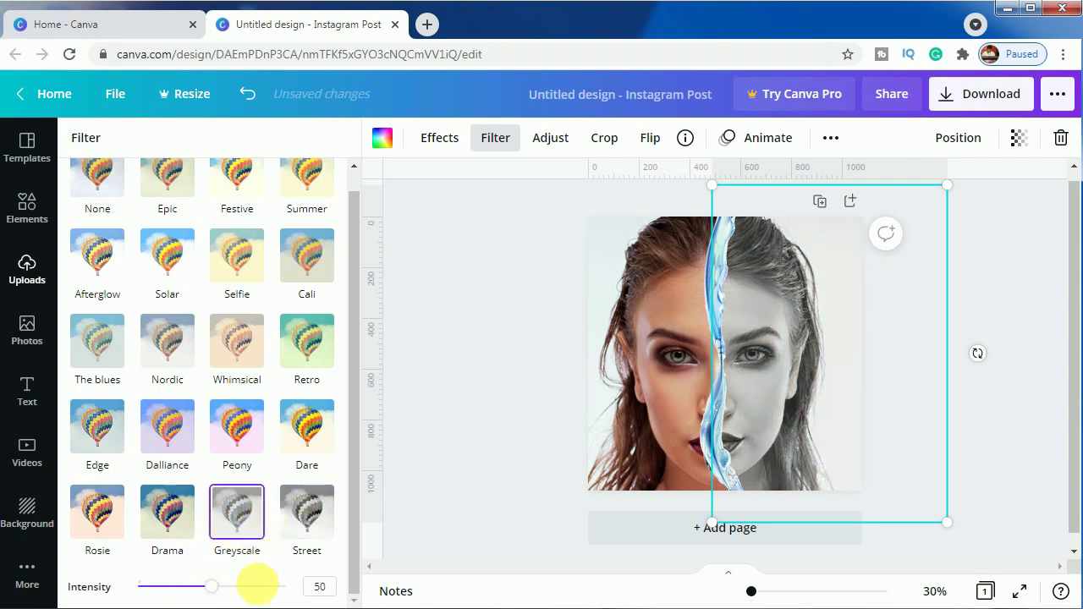
pyautogui.moveTo(215, 585)
pyautogui.mouseDown()
pyautogui.moveTo(194, 586)
pyautogui.moveTo(209, 590)
pyautogui.mouseUp()
pyautogui.click(309, 513)
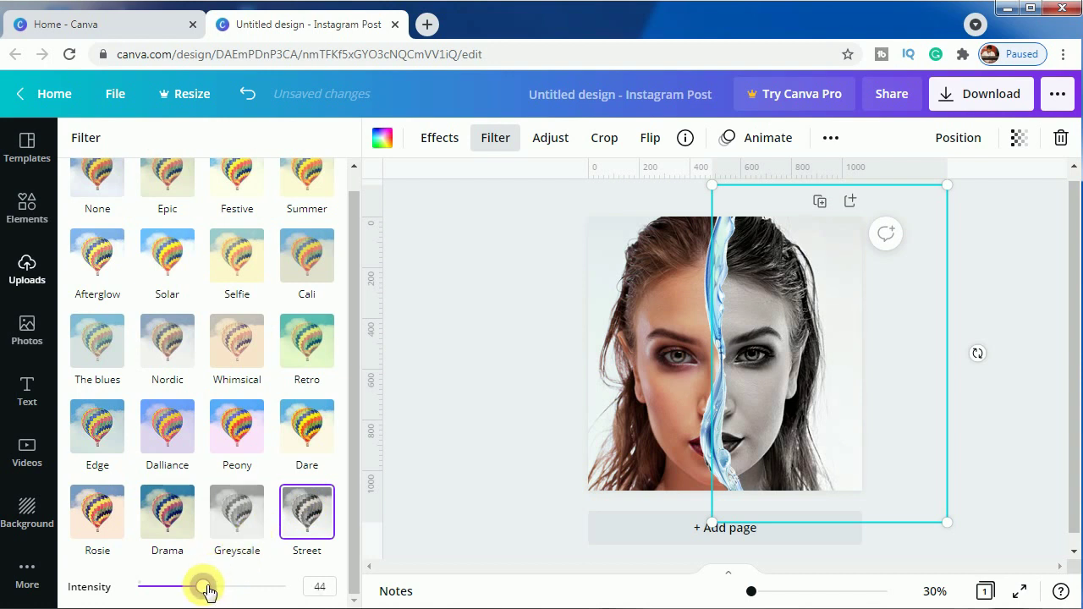
pyautogui.click(421, 485)
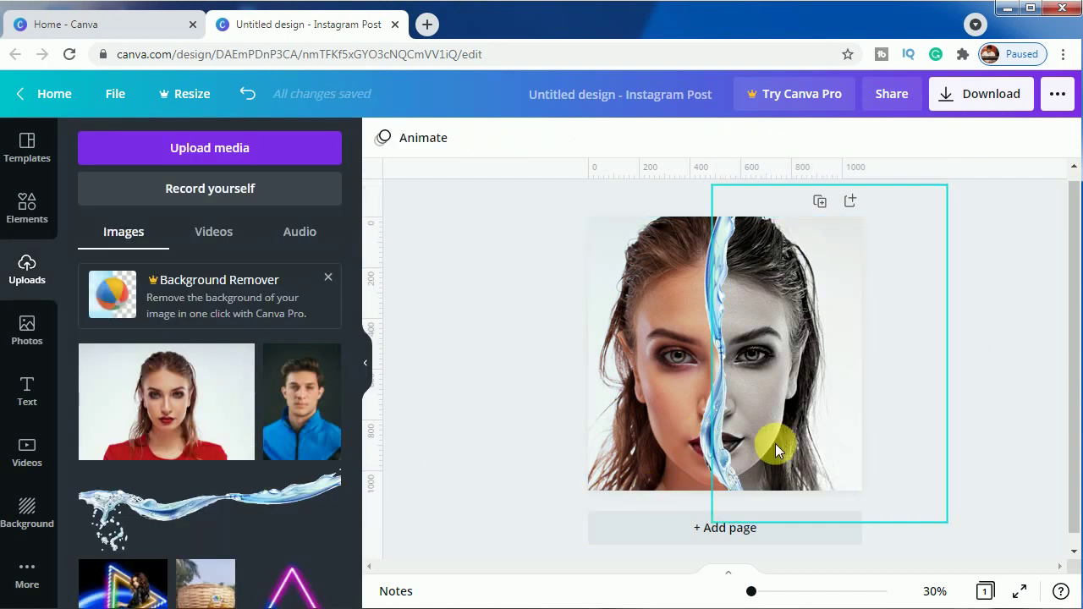